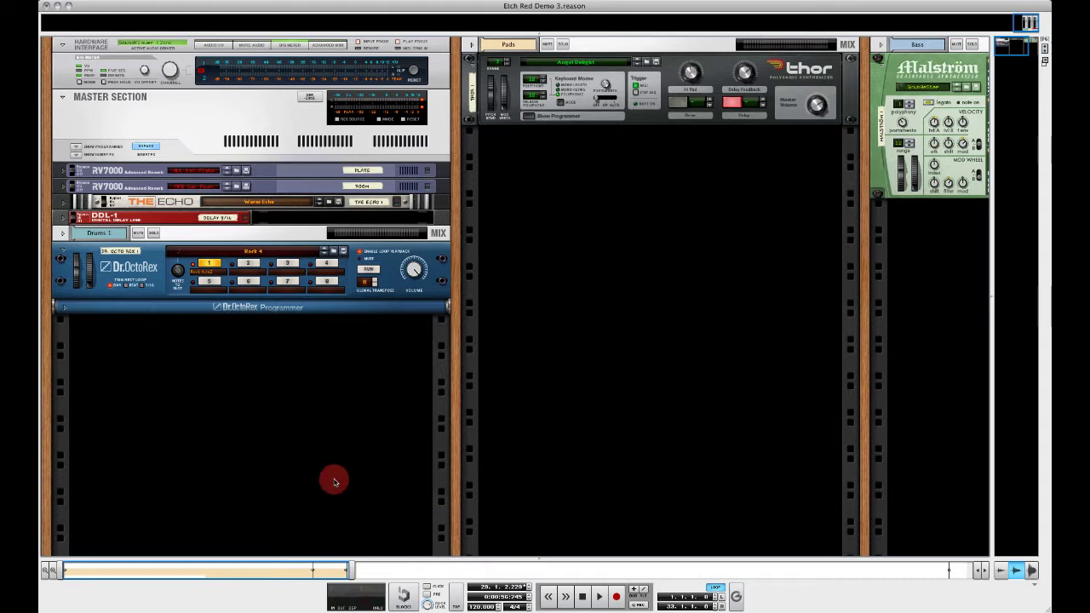
Add an Etch Red Dual Filter under Dr.OctoRex and check its audio cabling on the rear
{"action": "right_click", "coordinate": [140, 297]}
{"action": "mouse_move", "coordinate": [207, 373]}
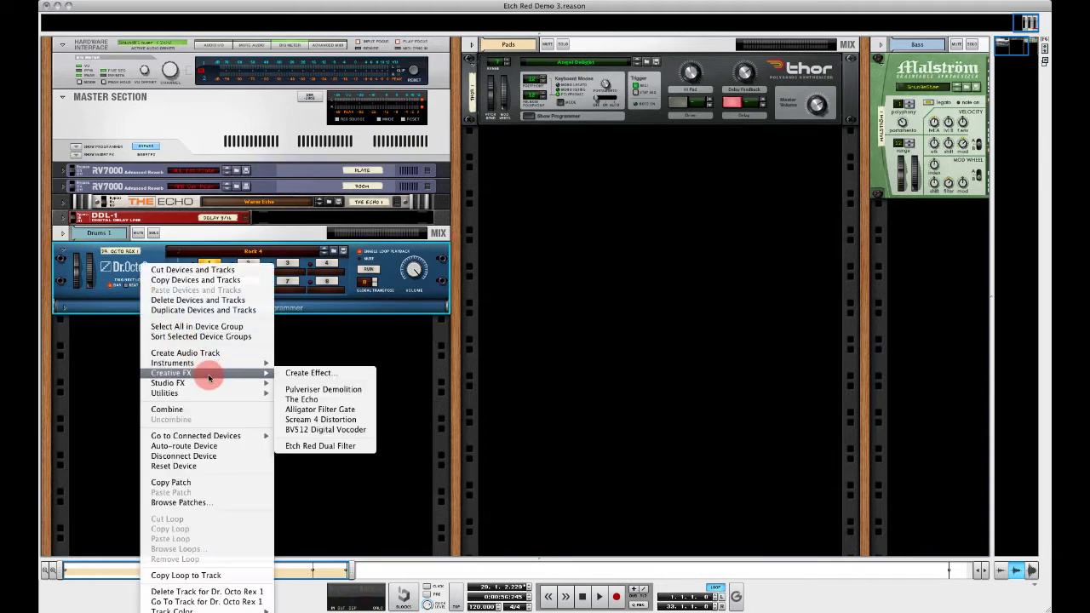
{"action": "left_click", "coordinate": [315, 446]}
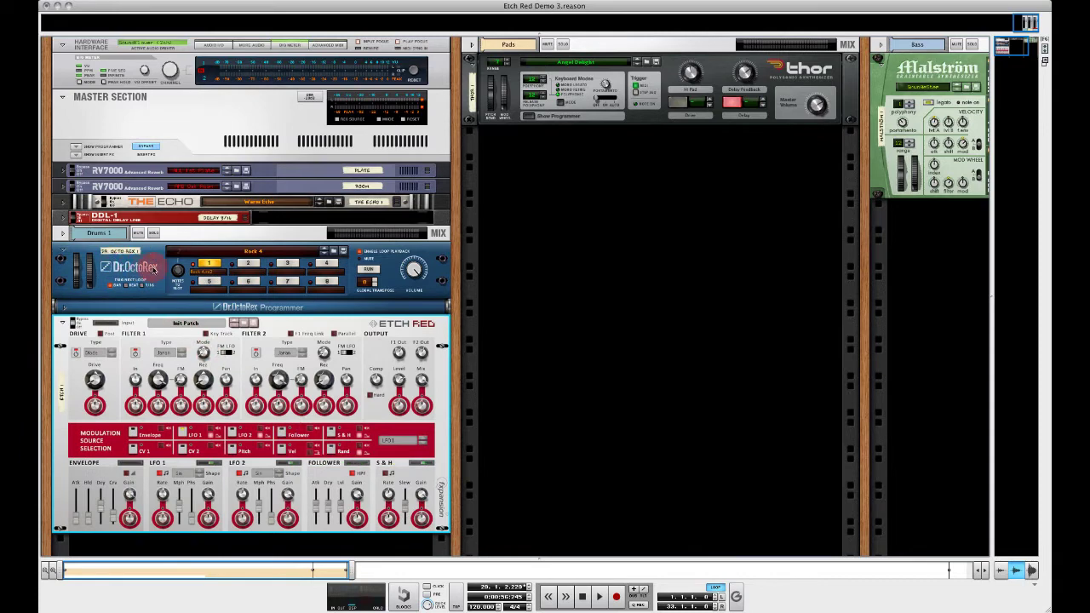
{"action": "key", "text": "Tab"}
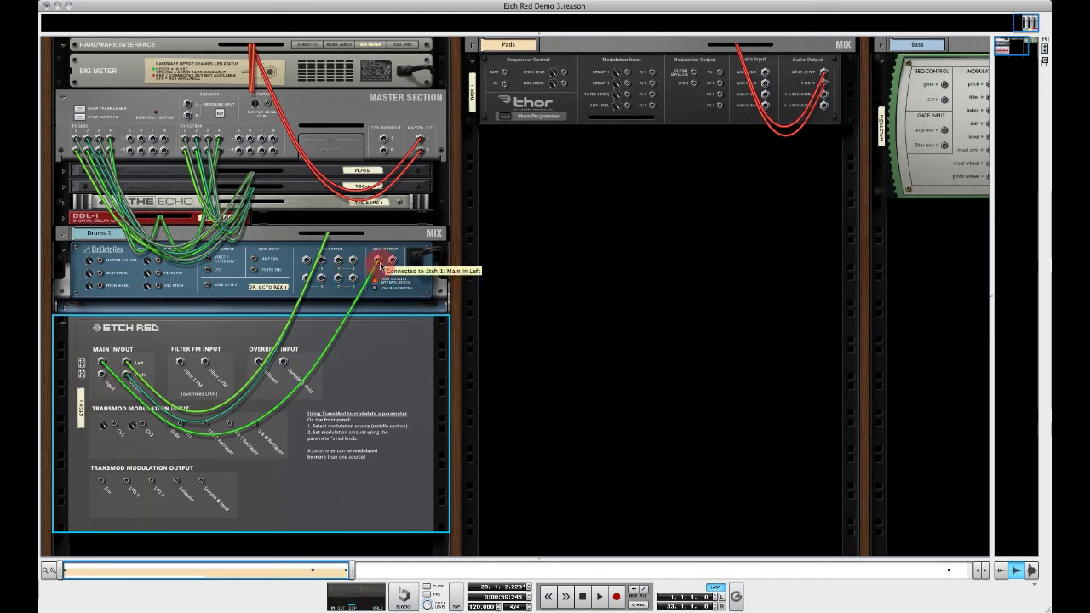
{"action": "left_click", "coordinate": [312, 349]}
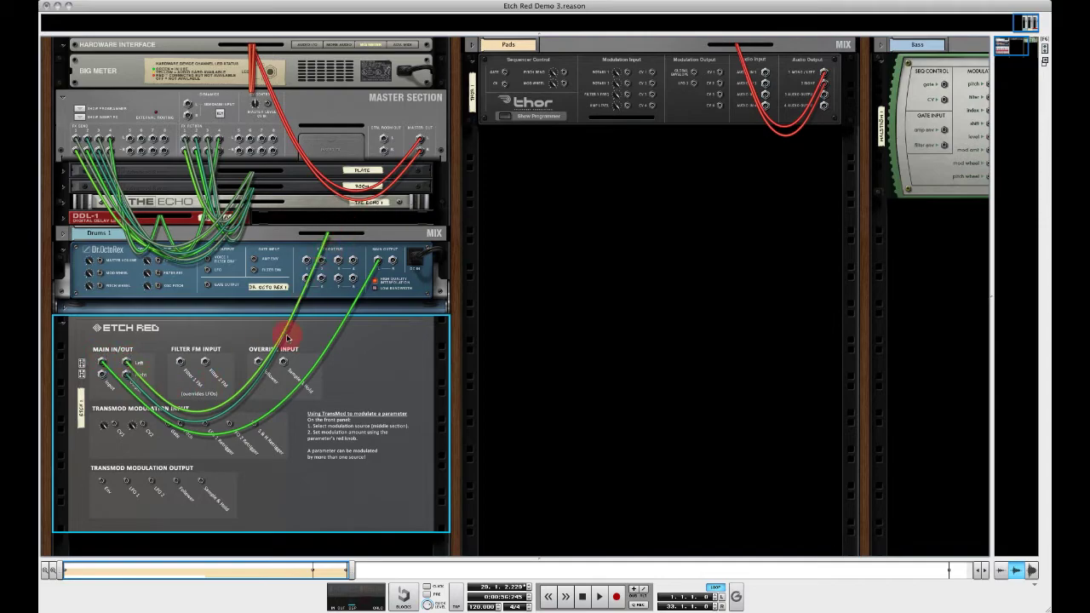
Flip the rack to the front and switch Etch Red's Filter 1 type to Comb
{"action": "key", "text": "Tab"}
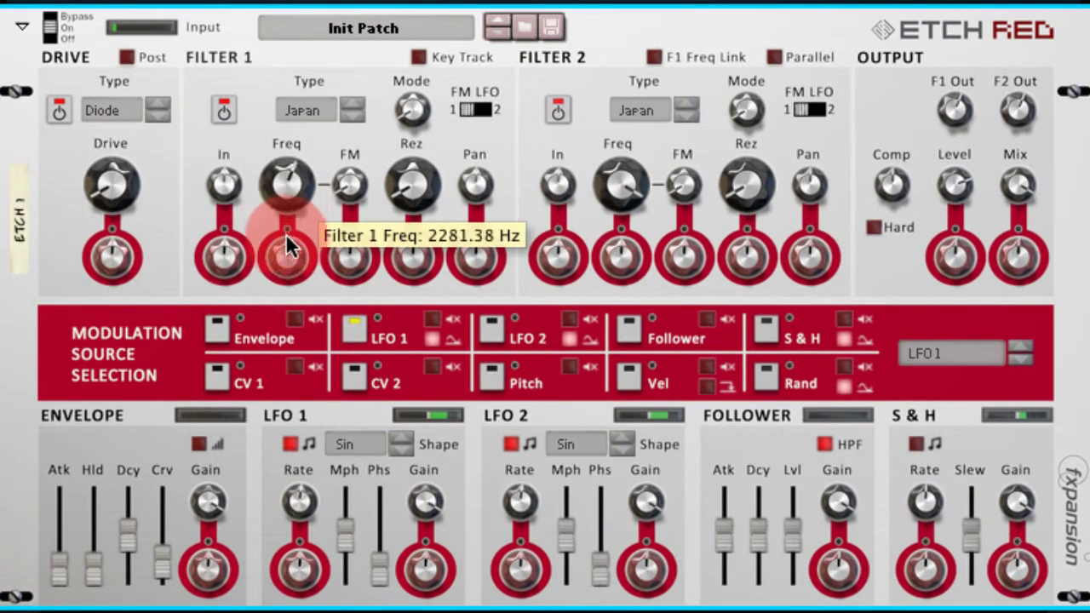
{"action": "left_click_drag", "start_coordinate": [287, 238], "coordinate": [287, 189]}
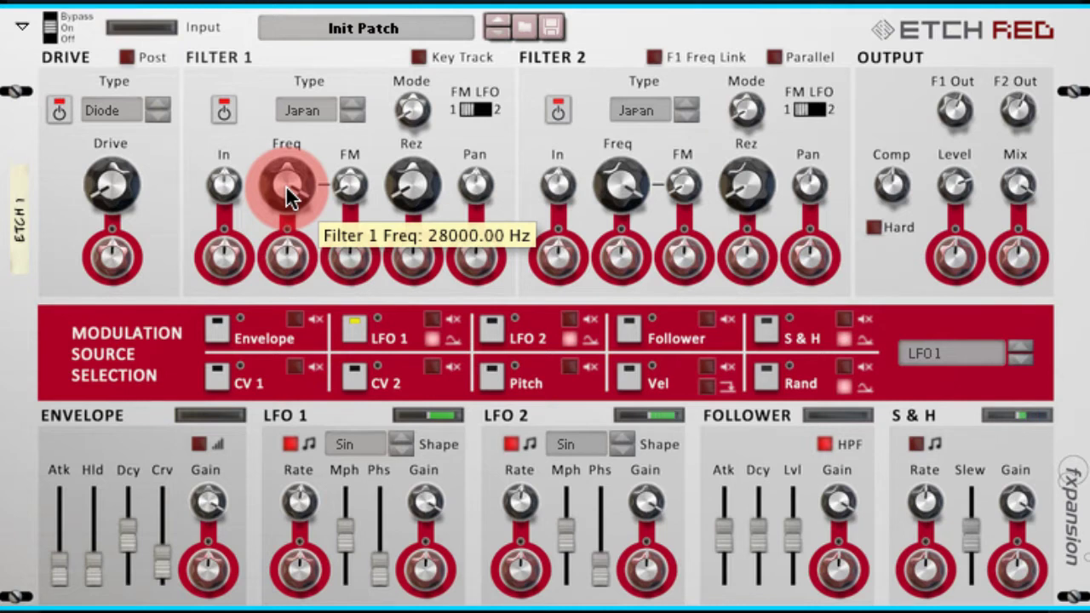
{"action": "left_click_drag", "start_coordinate": [286, 185], "coordinate": [286, 185]}
{"action": "left_click", "coordinate": [352, 107]}
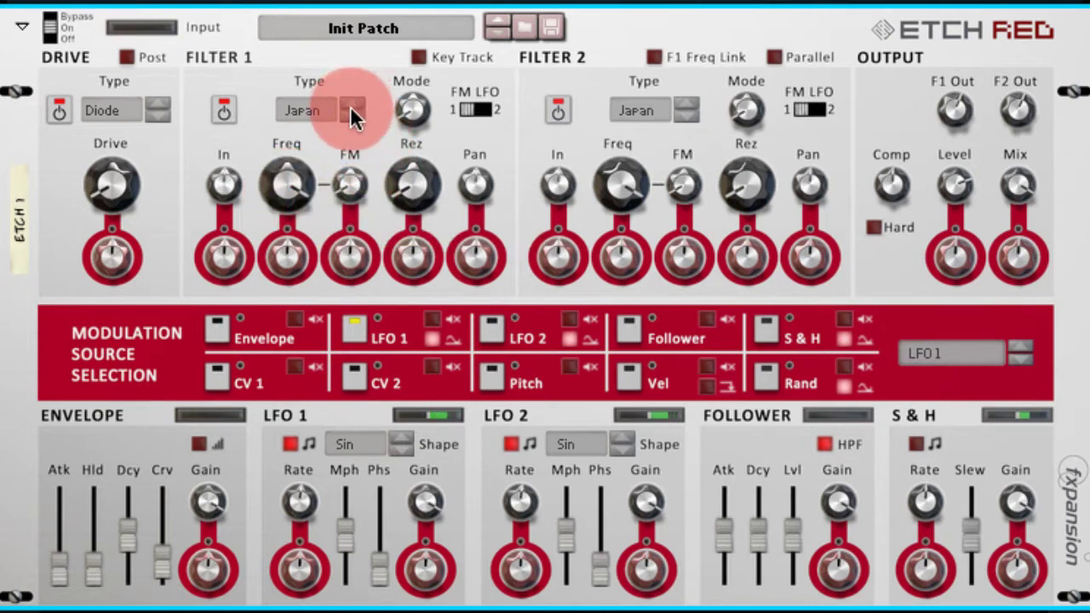
{"action": "left_click", "coordinate": [352, 117]}
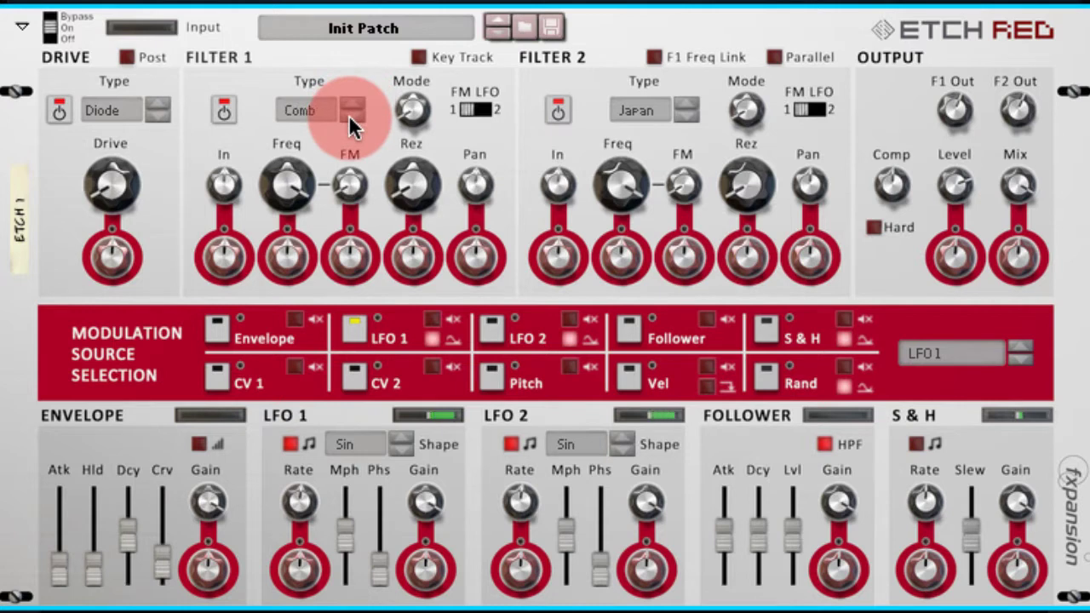
Bring Filter 1 frequency down to about 50 Hz with resonance near 48%
{"action": "left_click_drag", "start_coordinate": [294, 167], "coordinate": [281, 266]}
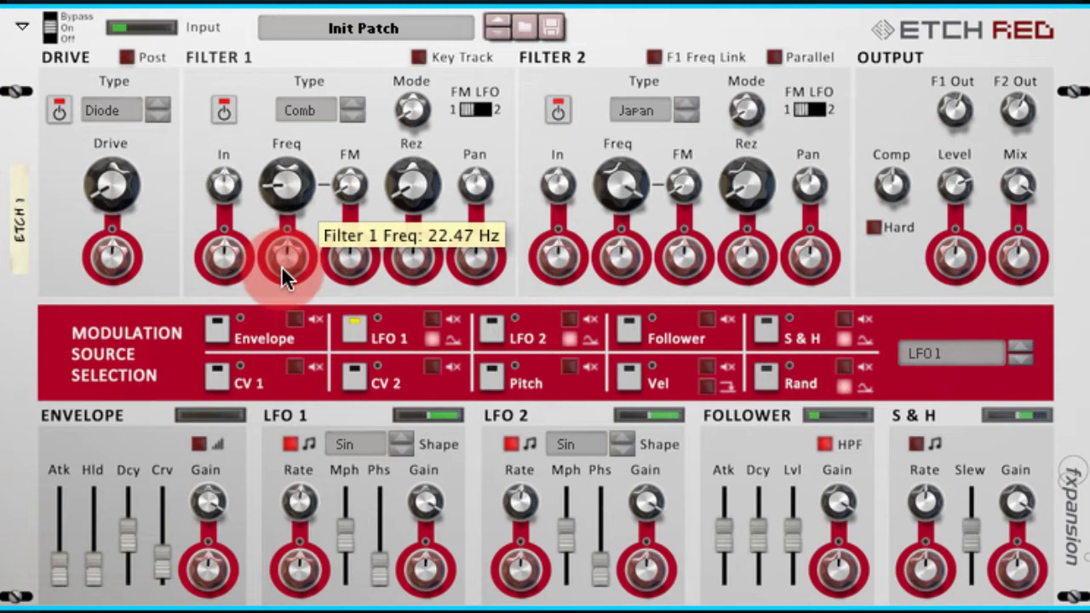
{"action": "left_click_drag", "start_coordinate": [412, 184], "coordinate": [428, 113]}
{"action": "mouse_move", "coordinate": [295, 185]}
{"action": "left_mouse_down"}
{"action": "mouse_move", "coordinate": [279, 133]}
{"action": "mouse_move", "coordinate": [267, 191]}
{"action": "mouse_move", "coordinate": [262, 164]}
{"action": "mouse_move", "coordinate": [281, 179]}
{"action": "left_mouse_up"}
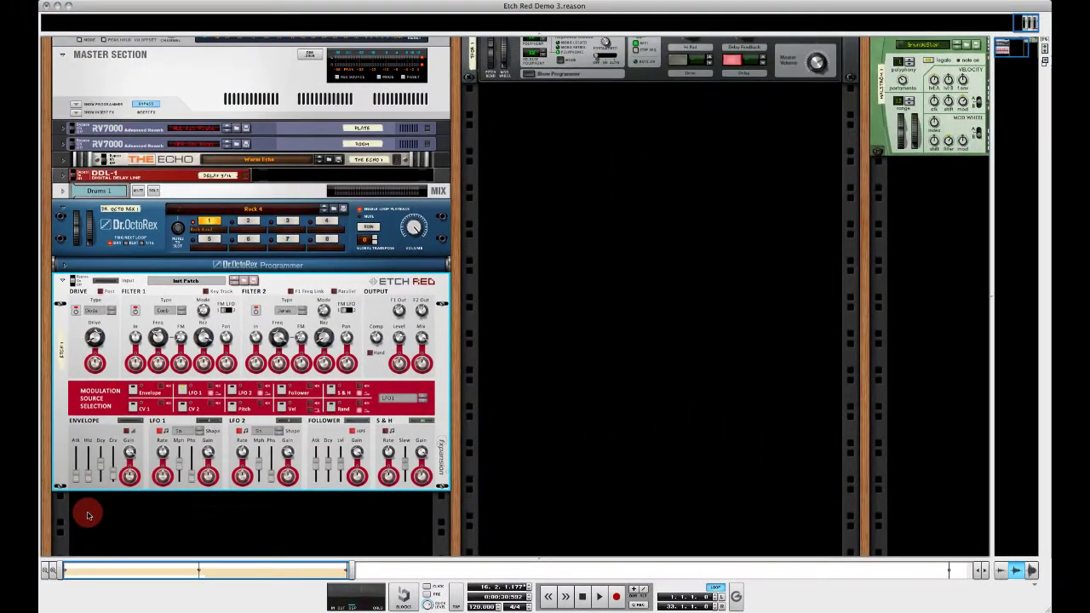
Add a Matrix Pattern Sequencer to the rack below Etch Red
{"action": "right_click", "coordinate": [88, 515]}
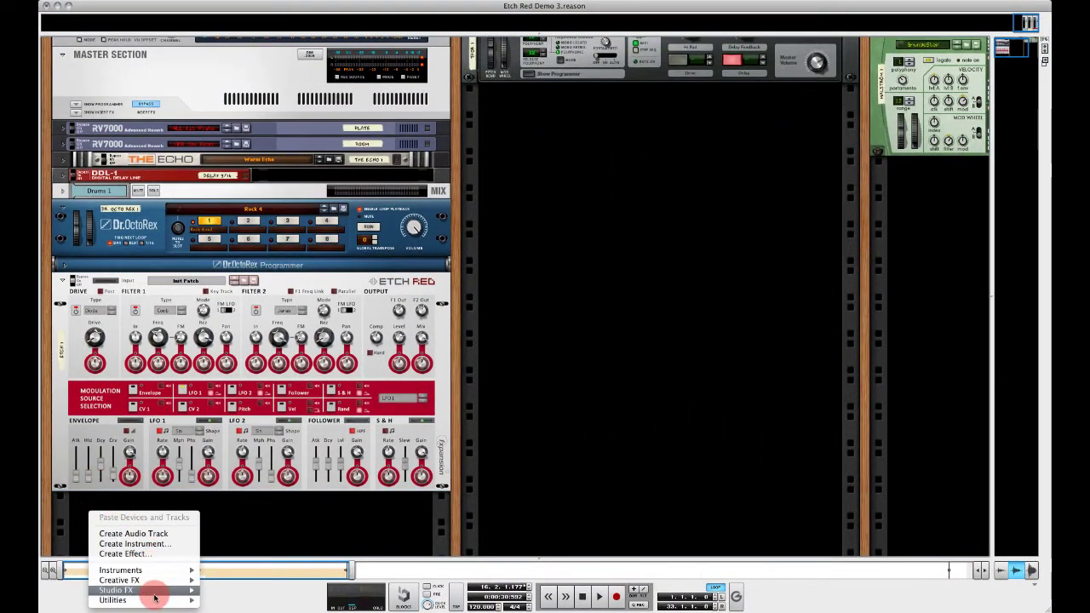
{"action": "mouse_move", "coordinate": [156, 601]}
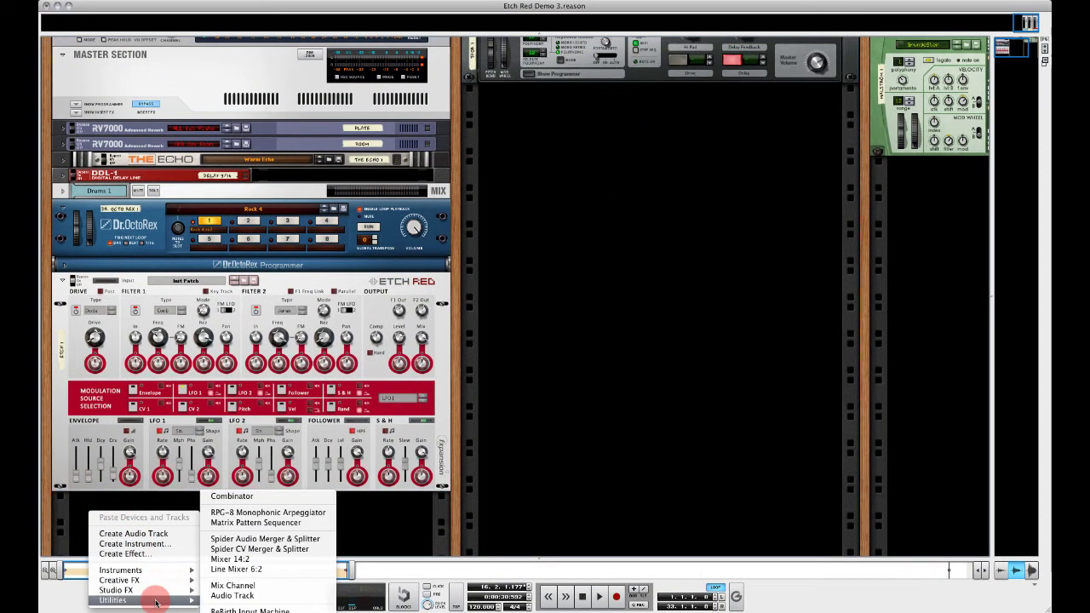
{"action": "left_click", "coordinate": [245, 523]}
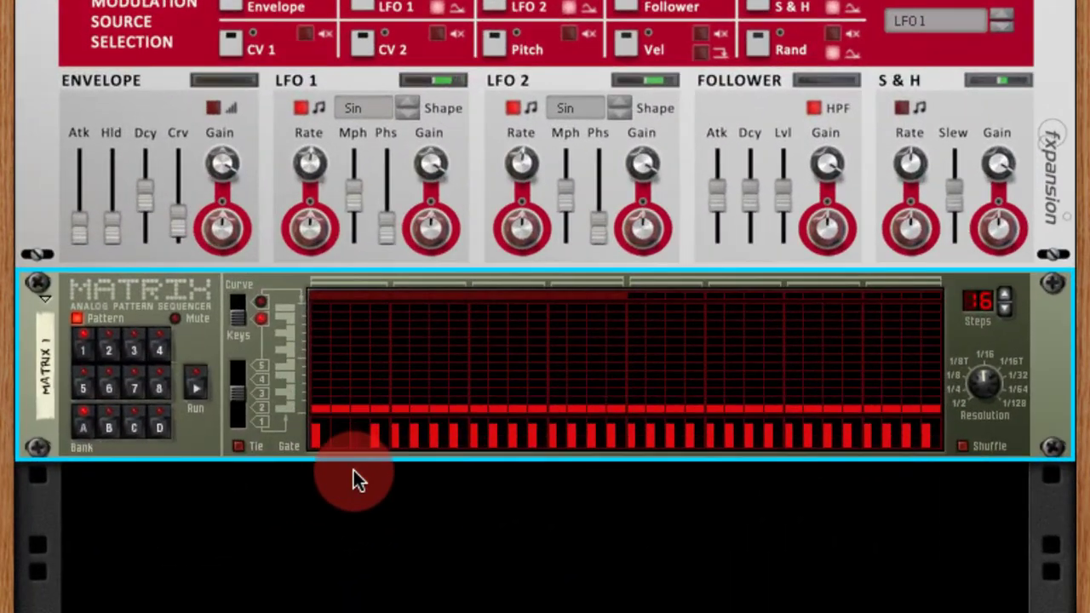
Switch off gate steps 4, 5, 7 and several later steps, then flip the rack
{"action": "left_click", "coordinate": [396, 436]}
{"action": "left_click", "coordinate": [416, 436]}
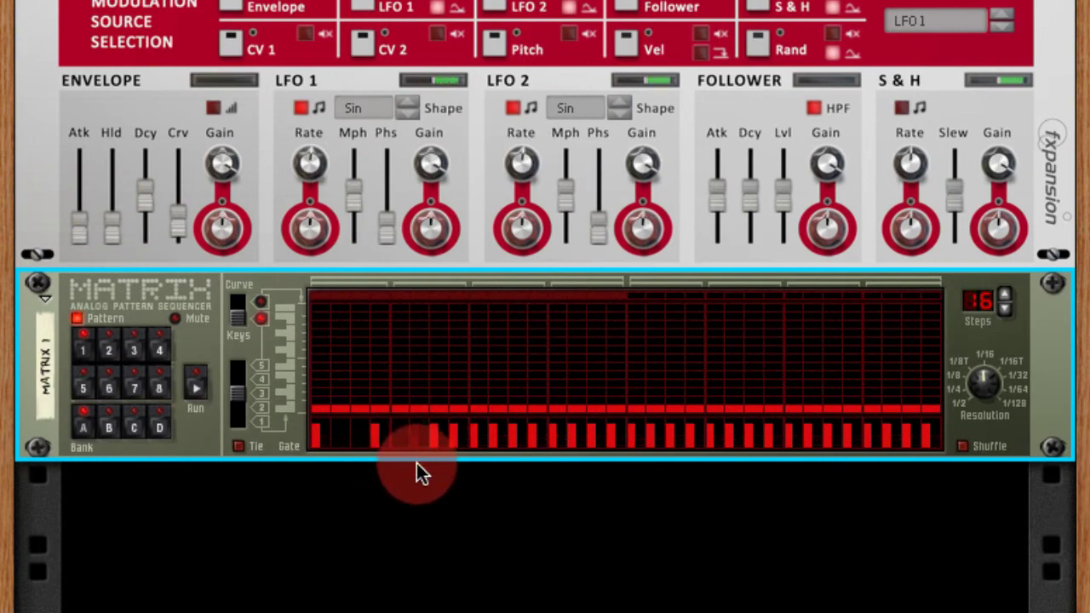
{"action": "left_click", "coordinate": [431, 436]}
{"action": "mouse_move", "coordinate": [490, 434]}
{"action": "left_mouse_down"}
{"action": "mouse_move", "coordinate": [477, 473]}
{"action": "mouse_move", "coordinate": [481, 460]}
{"action": "left_mouse_up"}
{"action": "left_click", "coordinate": [474, 438]}
{"action": "left_click", "coordinate": [494, 436]}
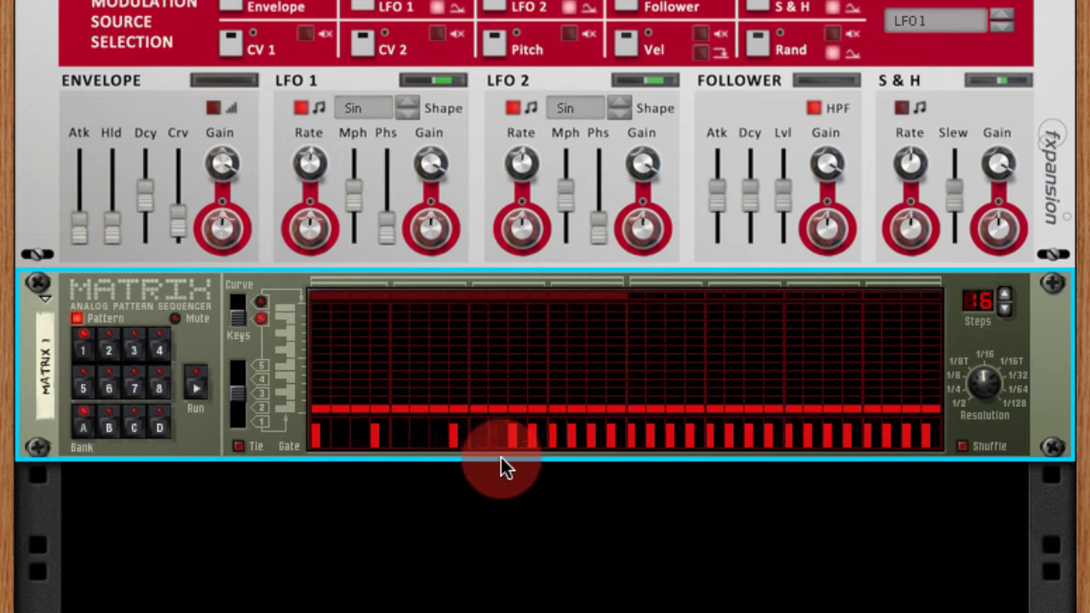
{"action": "left_click", "coordinate": [513, 438]}
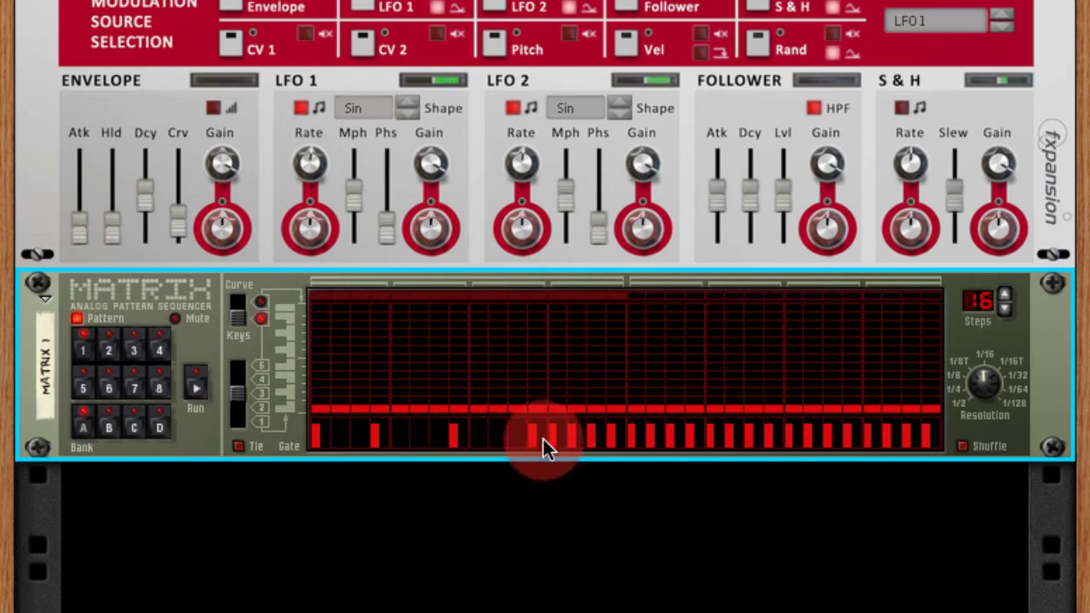
{"action": "left_click", "coordinate": [552, 440]}
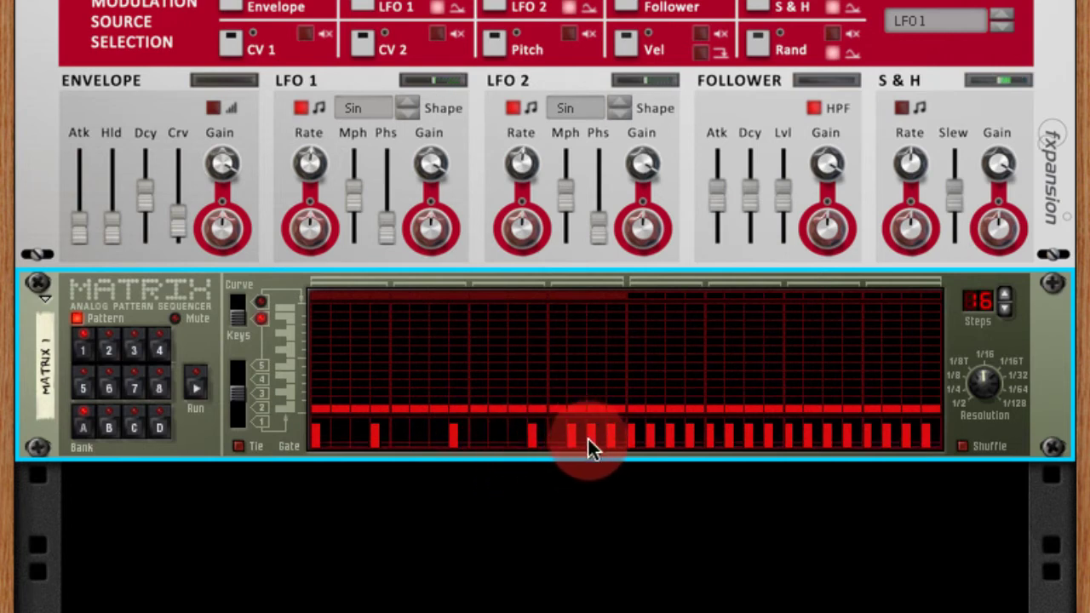
{"action": "left_click", "coordinate": [590, 438]}
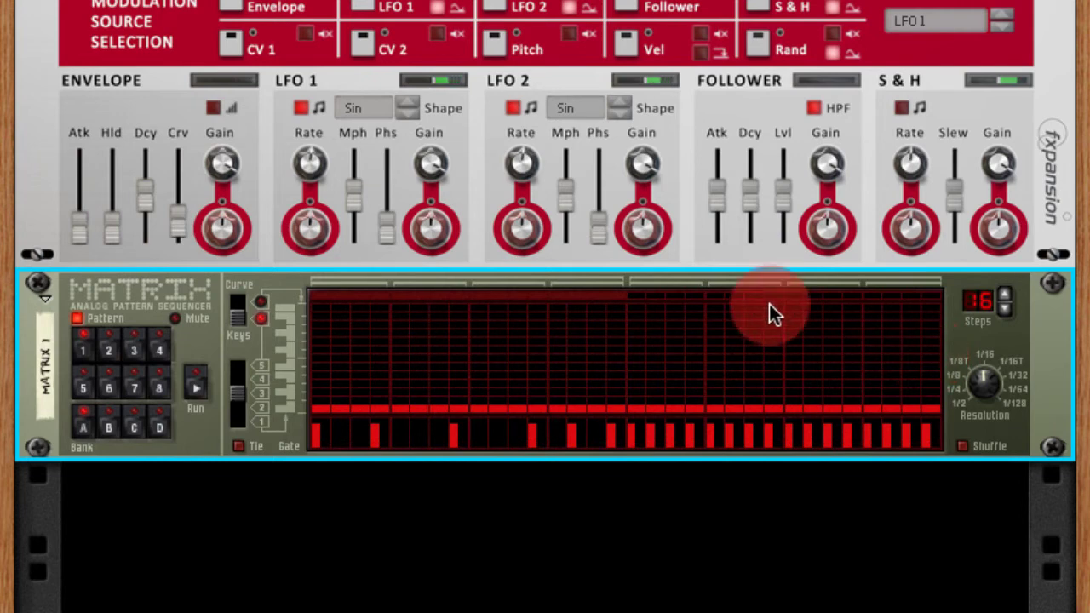
{"action": "key", "text": "Tab"}
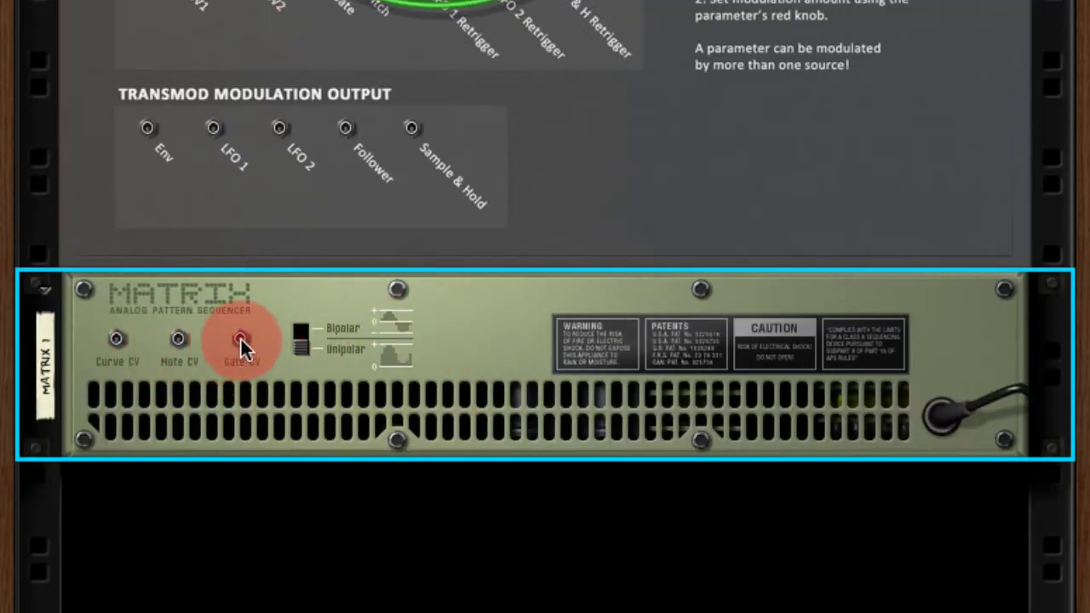
Cable the Matrix Gate CV to Etch Red's TransMod Gate input and shorten the envelope decay
{"action": "left_click_drag", "start_coordinate": [240, 341], "coordinate": [333, 141]}
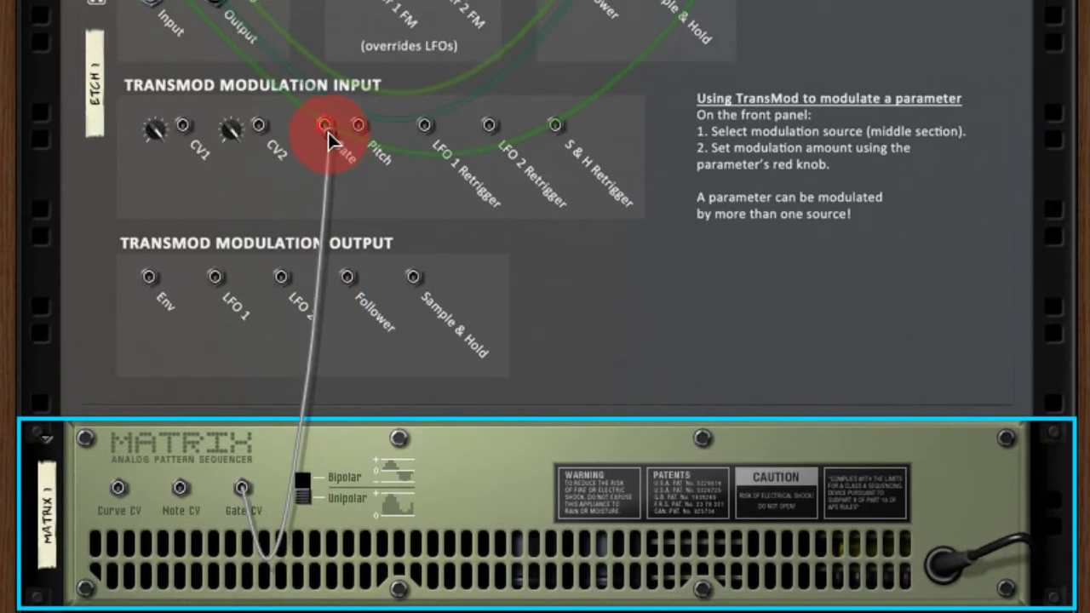
{"action": "left_click_drag", "start_coordinate": [332, 141], "coordinate": [332, 141]}
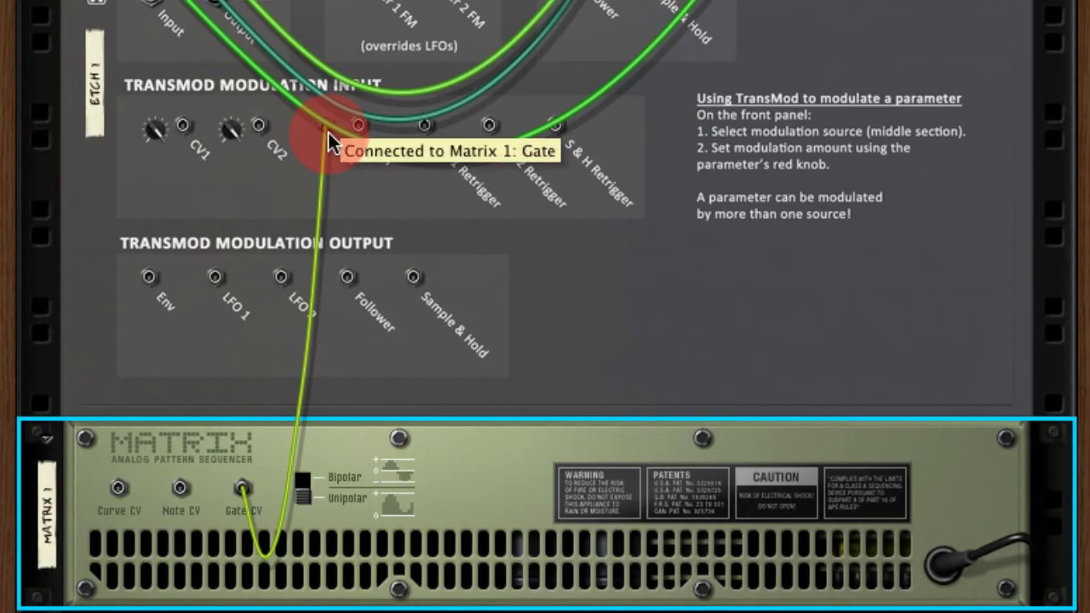
{"action": "key", "text": "Tab"}
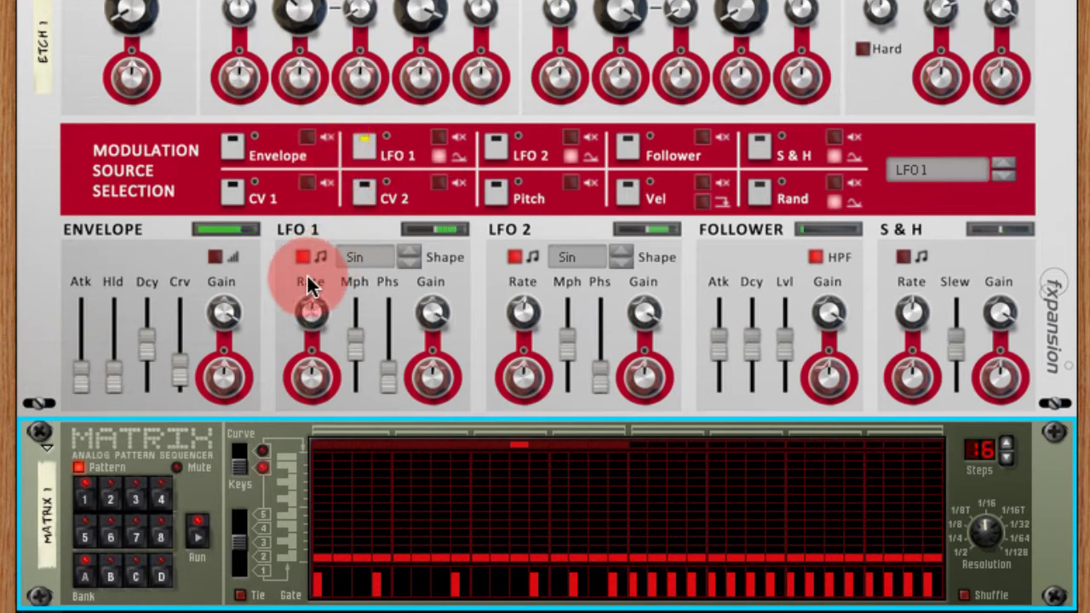
{"action": "left_click_drag", "start_coordinate": [139, 348], "coordinate": [138, 365]}
Select Envelope as the modulation source and raise its amount on Filter 1 Freq
{"action": "left_click", "coordinate": [230, 146]}
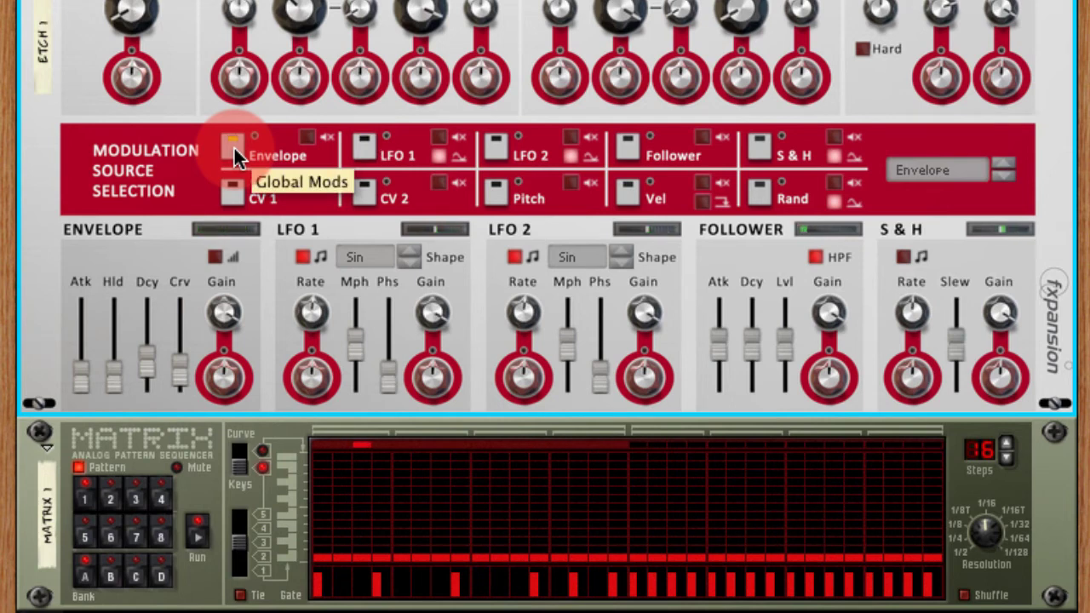
{"action": "scroll", "coordinate": [292, 222], "scroll_direction": "up", "scroll_amount": 3}
{"action": "left_click", "coordinate": [302, 264]}
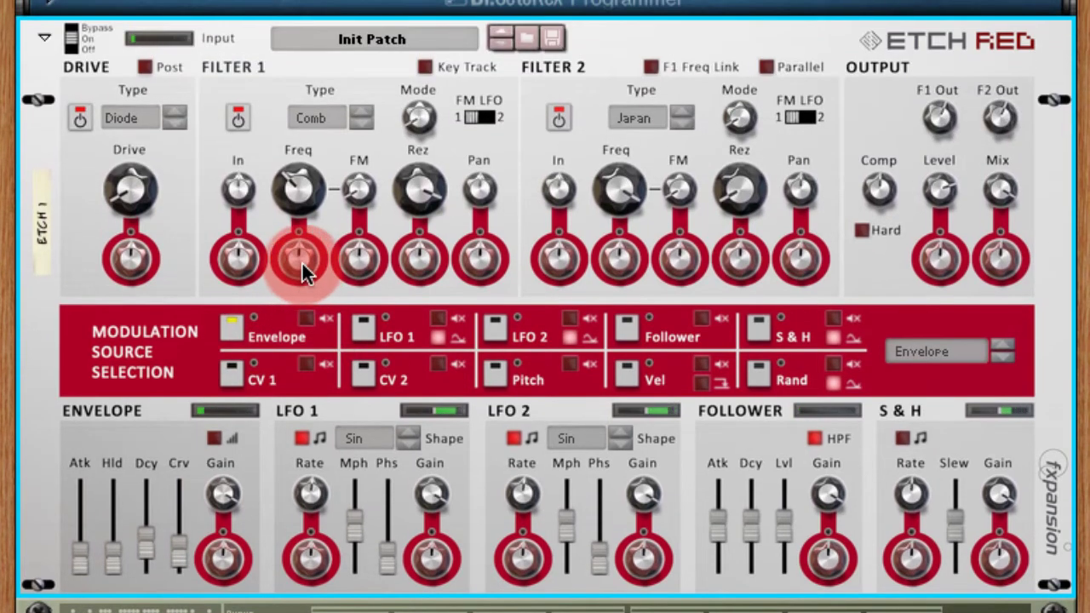
{"action": "left_click_drag", "start_coordinate": [302, 263], "coordinate": [306, 245]}
Lower Filter 1 Freq to 33.40 Hz, set envelope modulation to 50%, decay 0.02 s
{"action": "left_click_drag", "start_coordinate": [304, 187], "coordinate": [303, 207]}
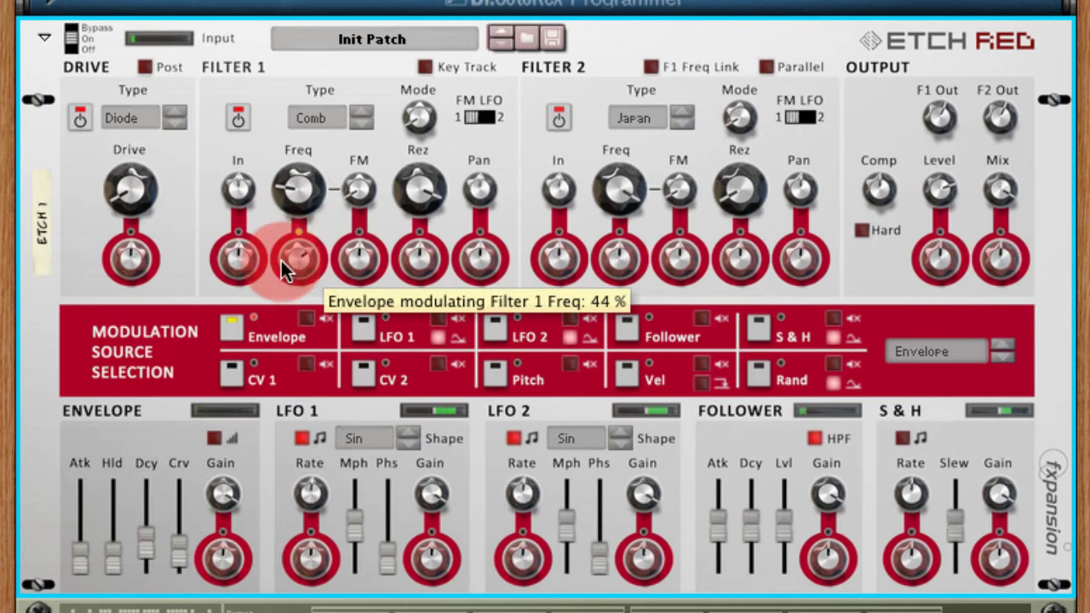
{"action": "left_click_drag", "start_coordinate": [281, 261], "coordinate": [286, 258]}
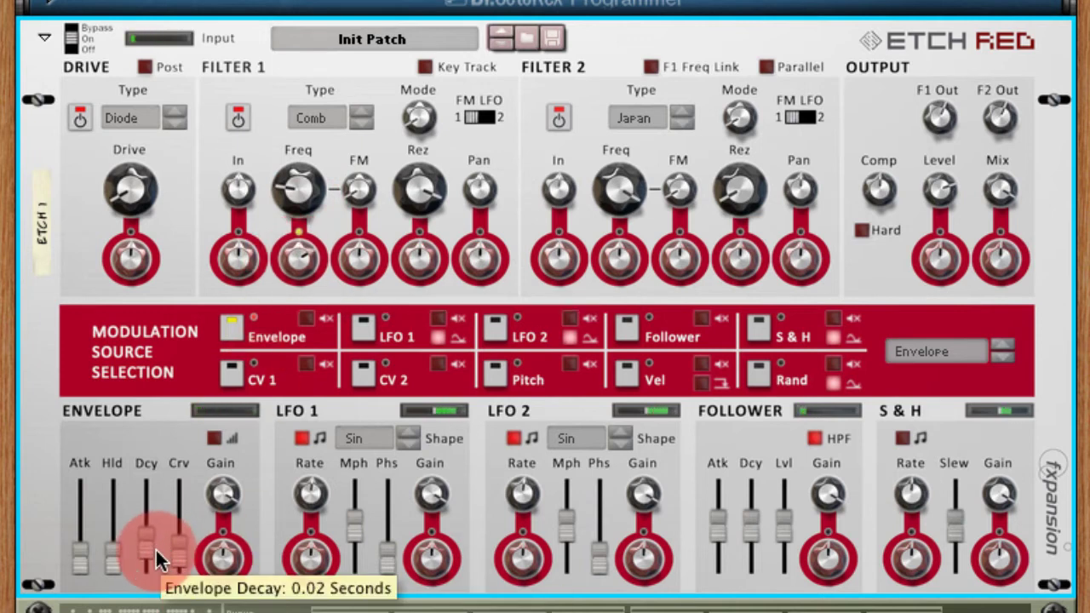
{"action": "mouse_move", "coordinate": [142, 541]}
{"action": "left_mouse_down"}
{"action": "mouse_move", "coordinate": [142, 526]}
{"action": "mouse_move", "coordinate": [142, 537]}
{"action": "left_mouse_up"}
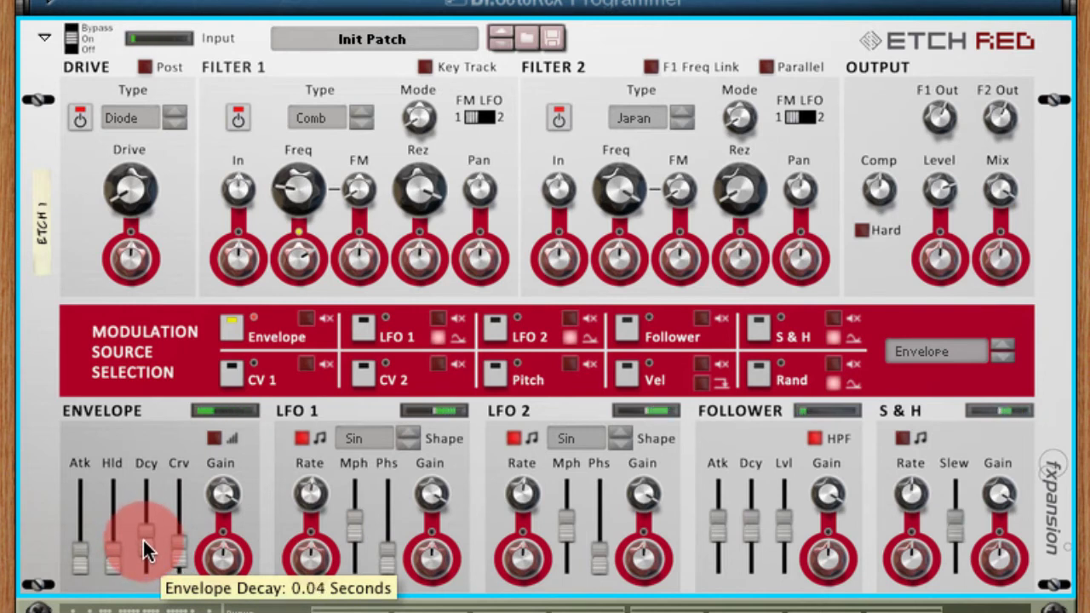
{"action": "left_click_drag", "start_coordinate": [142, 537], "coordinate": [142, 541]}
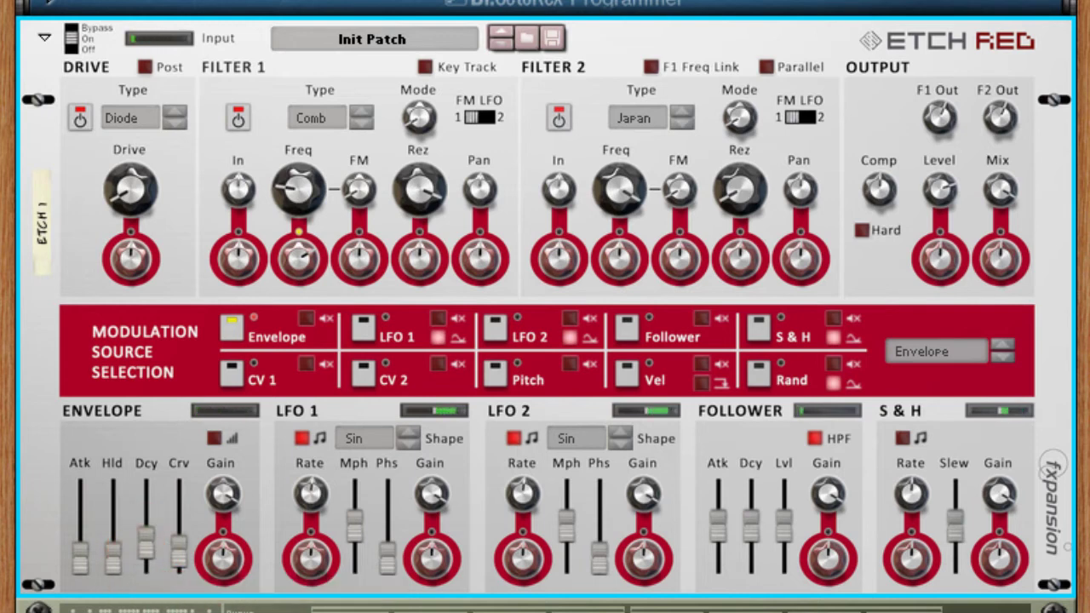
Shorten the Matrix pattern to 14 steps
{"action": "scroll", "coordinate": [1008, 588], "scroll_direction": "down", "scroll_amount": 2}
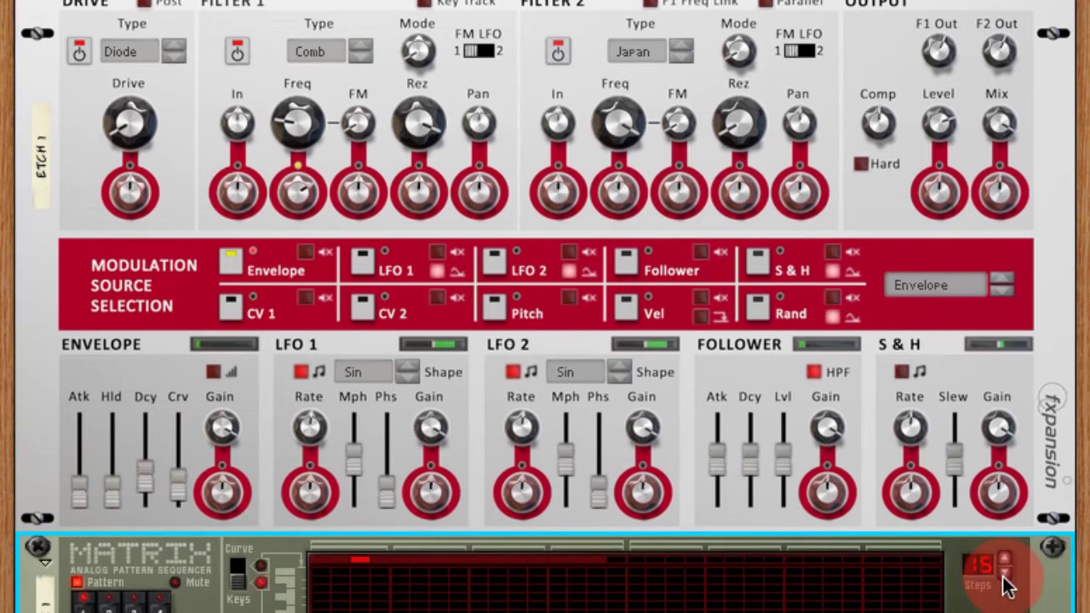
{"action": "scroll", "coordinate": [1008, 588], "scroll_direction": "down", "scroll_amount": 3}
{"action": "left_click", "coordinate": [1002, 464]}
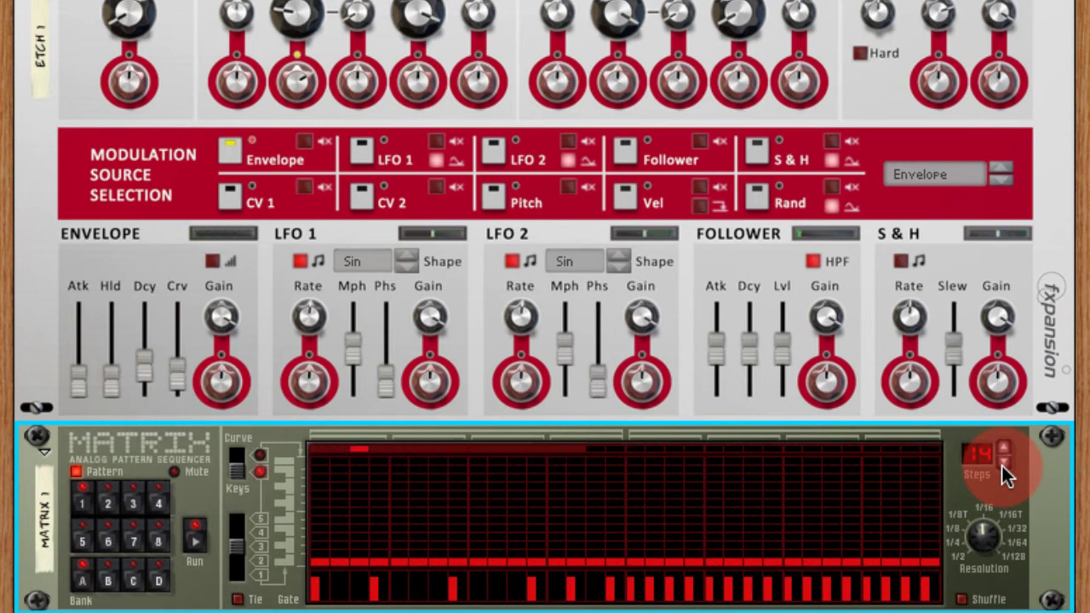
Set Etch Red's envelope to 0.01 s decay, 0.02 s attack and 10% curve
{"action": "left_click", "coordinate": [143, 366]}
{"action": "left_click_drag", "start_coordinate": [143, 360], "coordinate": [83, 368]}
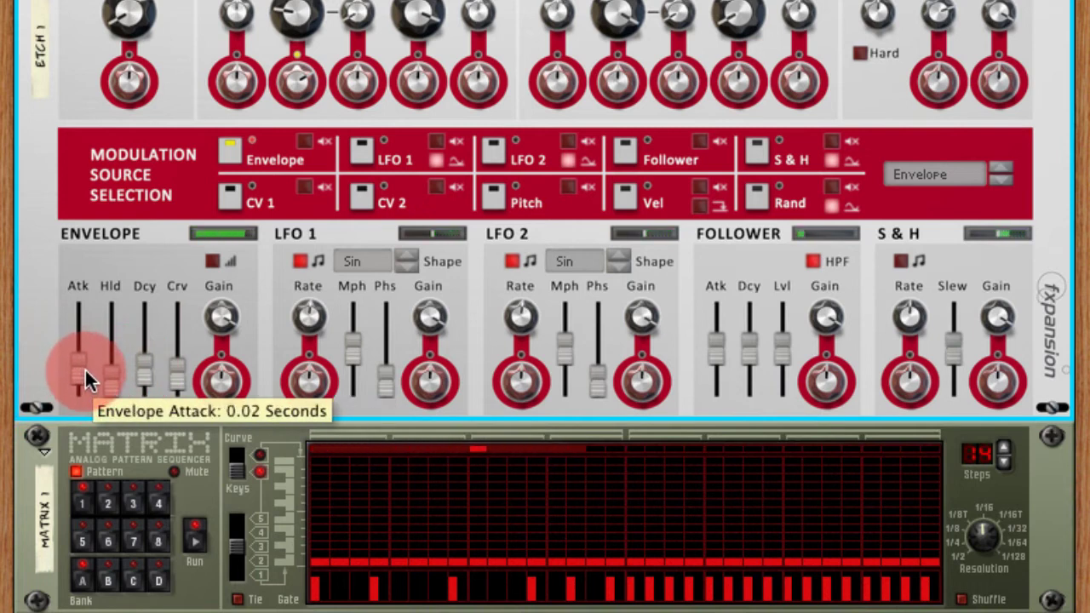
{"action": "left_click", "coordinate": [177, 379]}
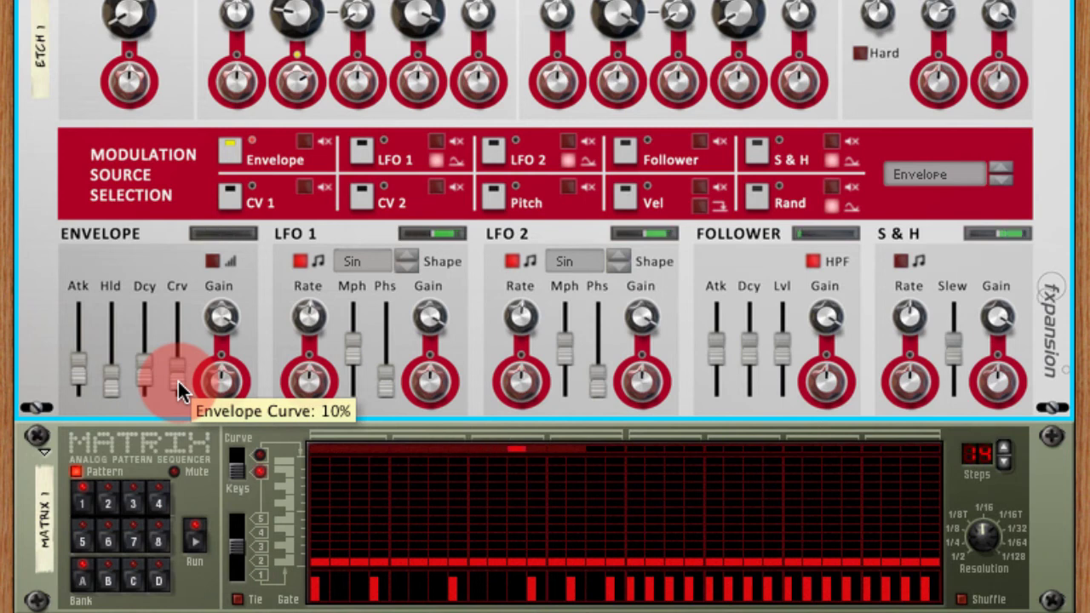
{"action": "left_click", "coordinate": [355, 117]}
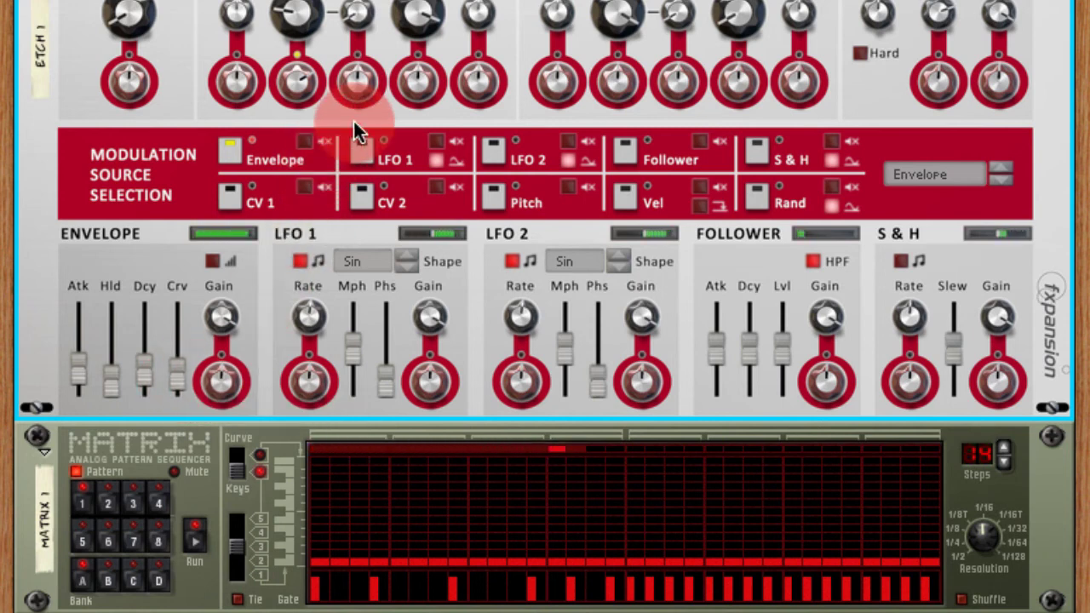